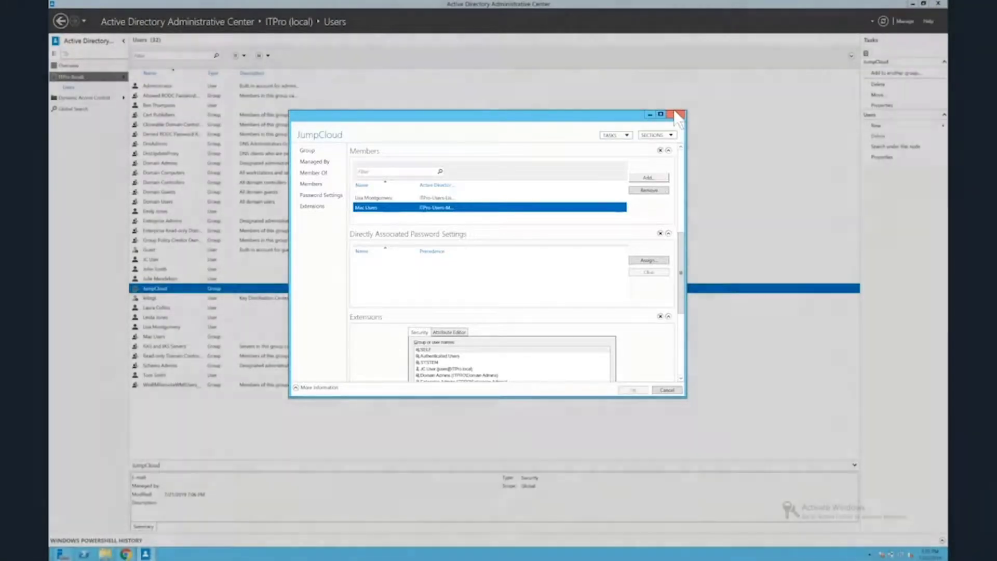
# Close the JumpCloud group's properties and start a new user in the Users container, filling in first name, last name and SamAccountName.
pyautogui.click(674, 113)
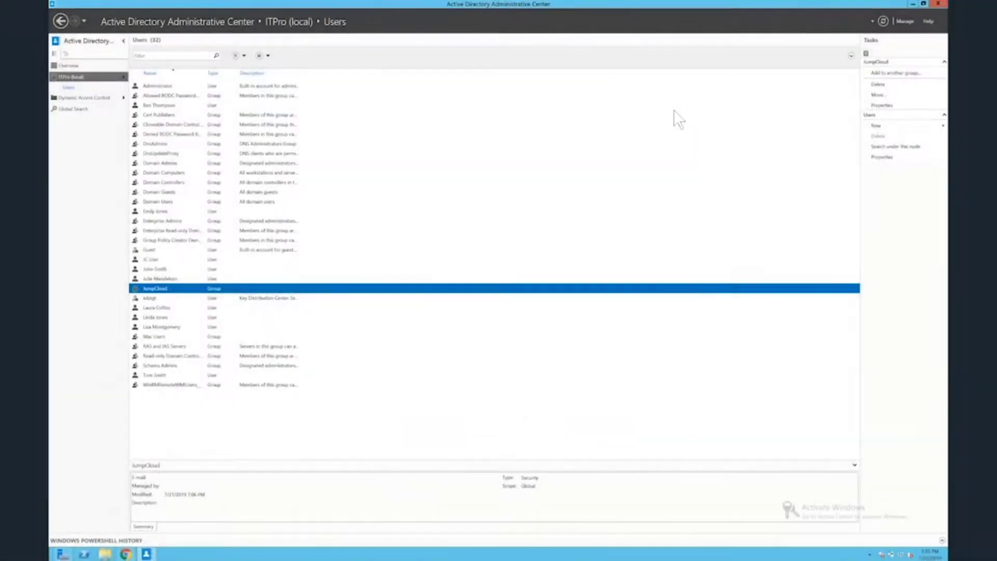
pyautogui.click(876, 126)
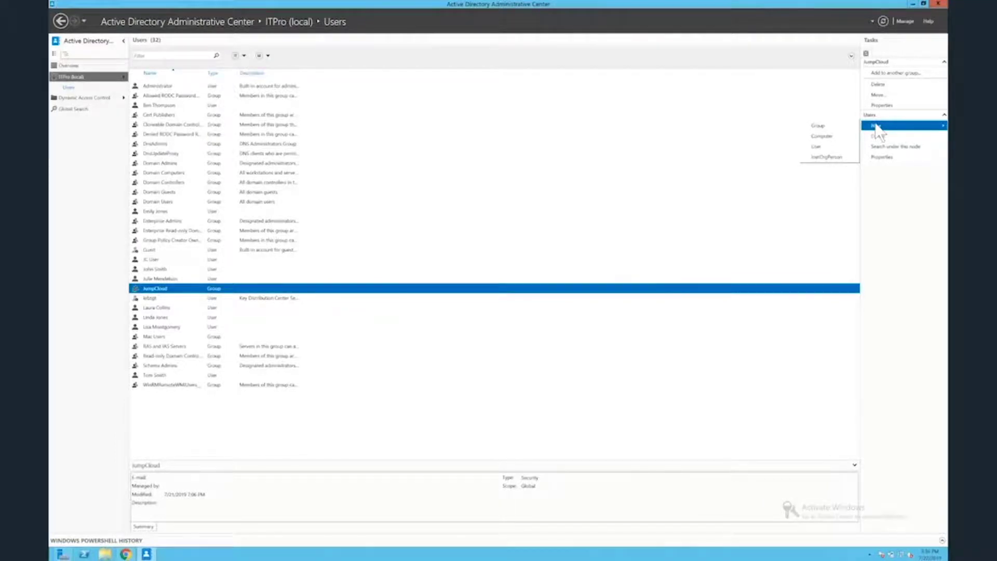
pyautogui.click(842, 146)
pyautogui.write('John')
pyautogui.press('Tab')
pyautogui.press('Tab')
pyautogui.write('Doe')
pyautogui.click(487, 209)
pyautogui.write('jdoe')
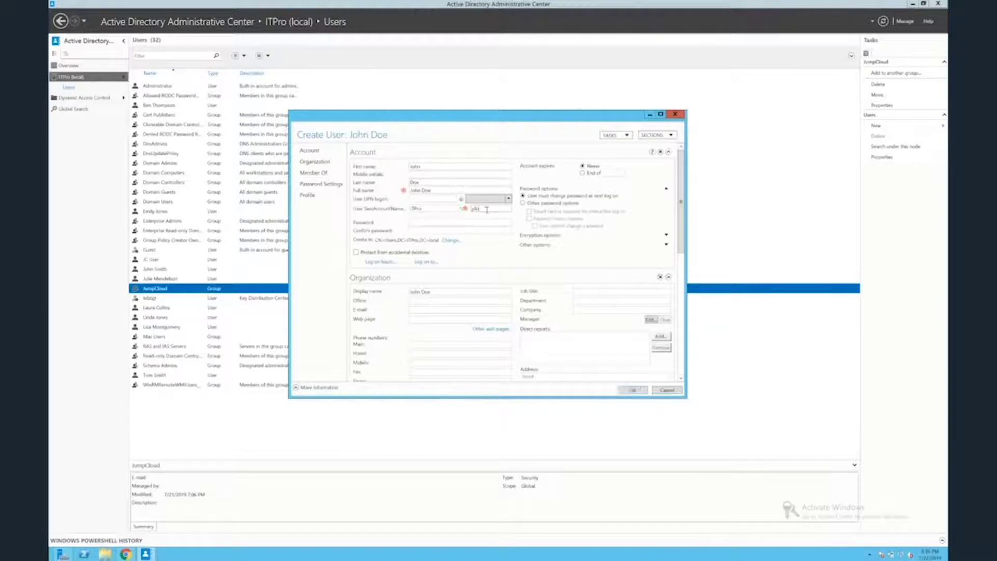
# Enter and confirm the new user's password and fill in the user's e-mail address.
pyautogui.click(447, 222)
pyautogui.write('•••••••••••')
pyautogui.press('Tab')
pyautogui.write('•••••')
pyautogui.click(420, 309)
pyautogui.write('john.doe@itpro.local')
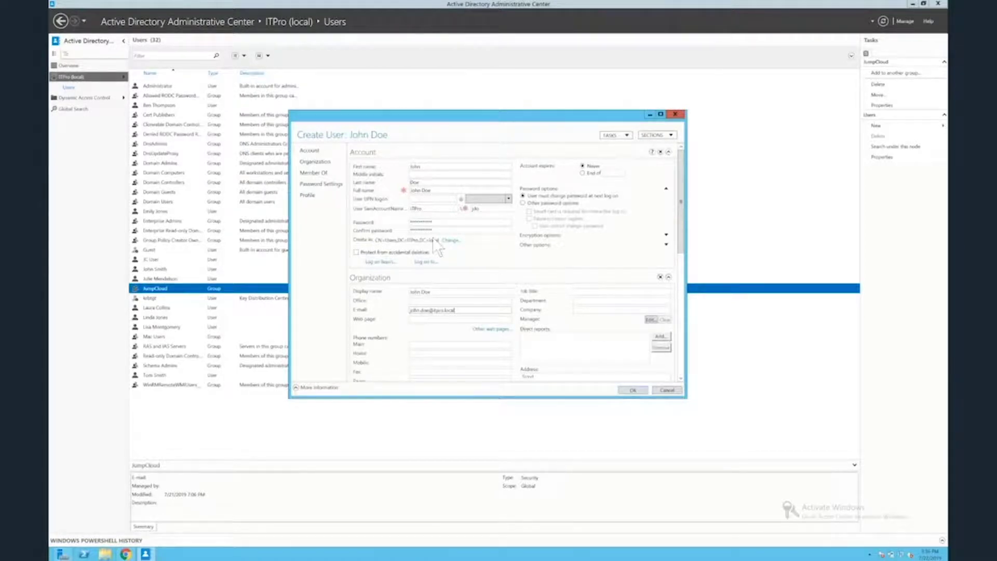
# Make the new user a member of the Mac Users group and create the account.
pyautogui.click(311, 173)
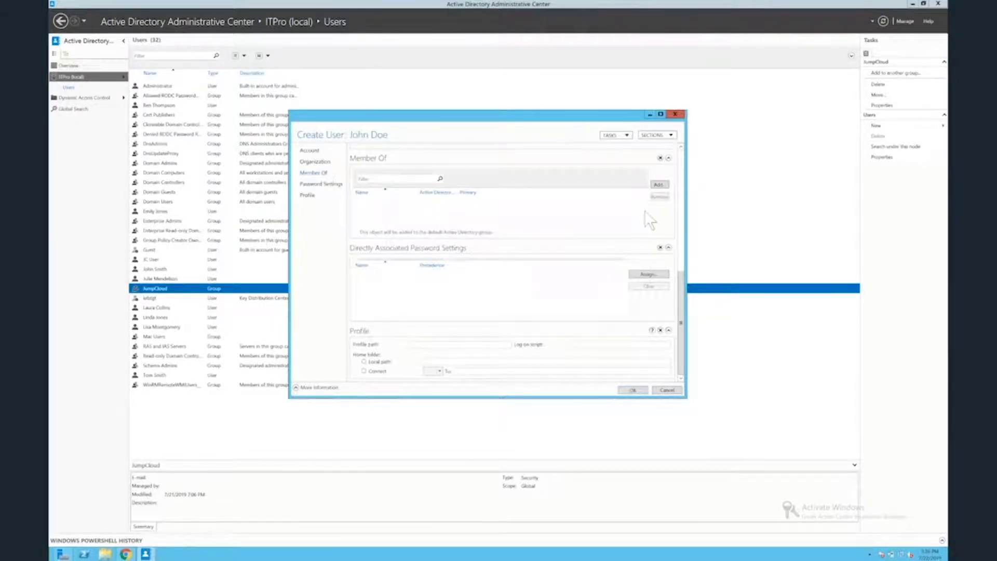
pyautogui.click(656, 183)
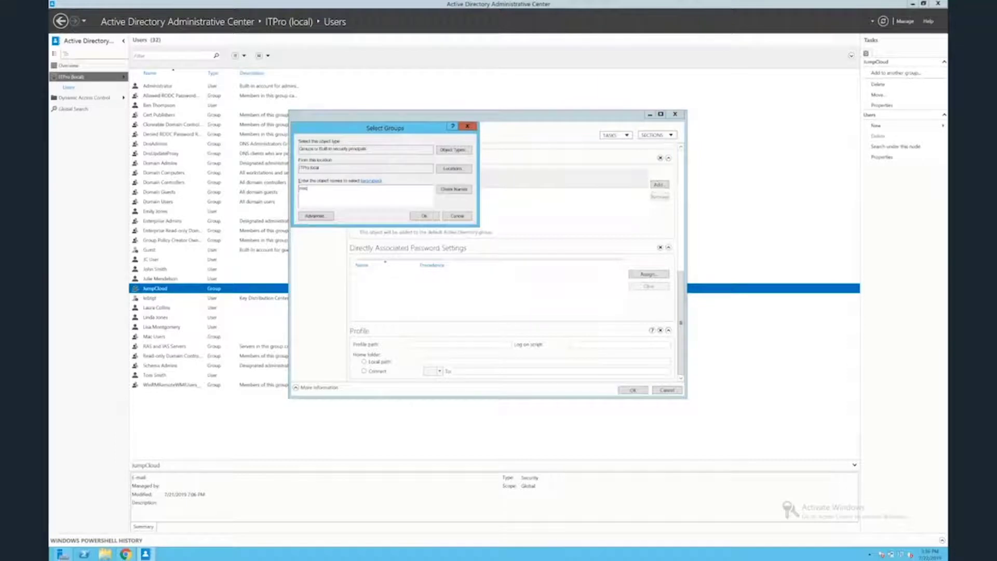
pyautogui.write('mac')
pyautogui.click(452, 189)
pyautogui.click(413, 211)
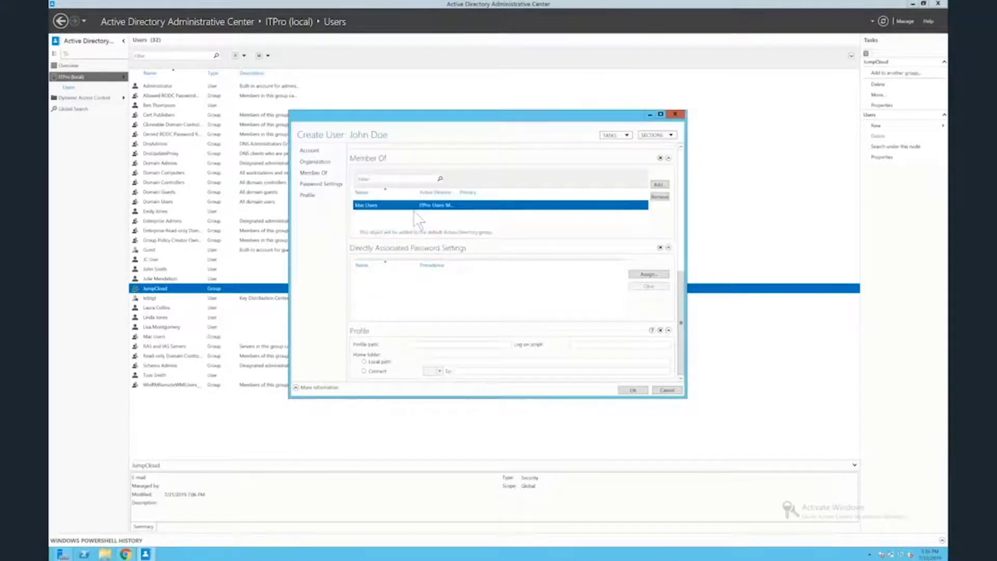
pyautogui.click(631, 389)
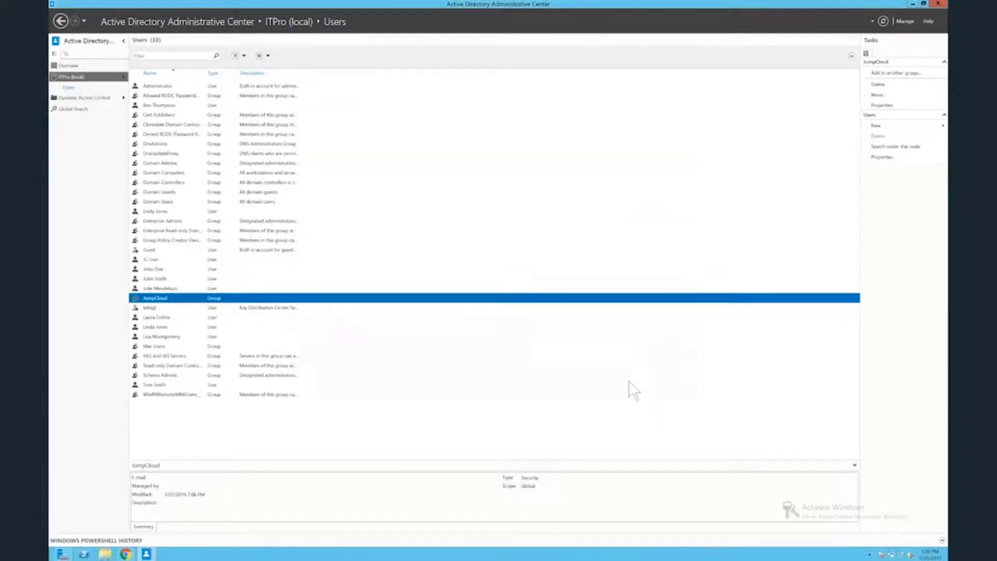
# Examine the JumpCloud group's members and check that its nested Mac Users group contains the new user.
pyautogui.doubleClick(155, 297)
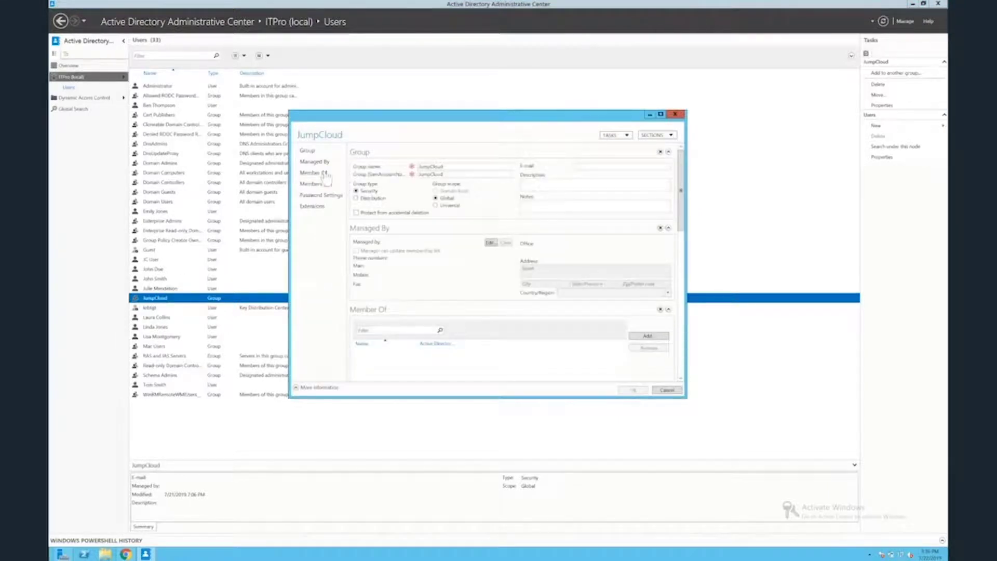
pyautogui.click(314, 184)
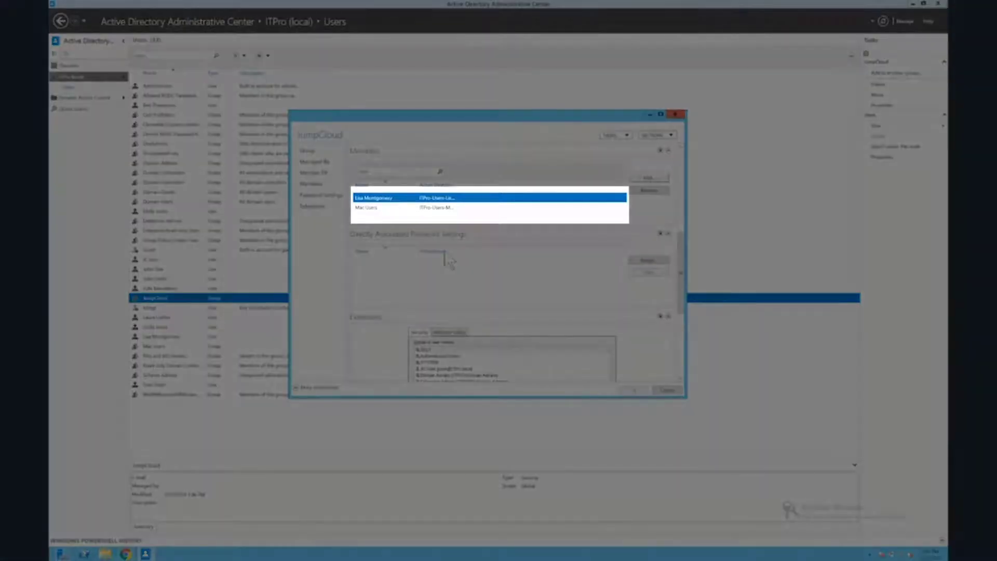
pyautogui.doubleClick(369, 207)
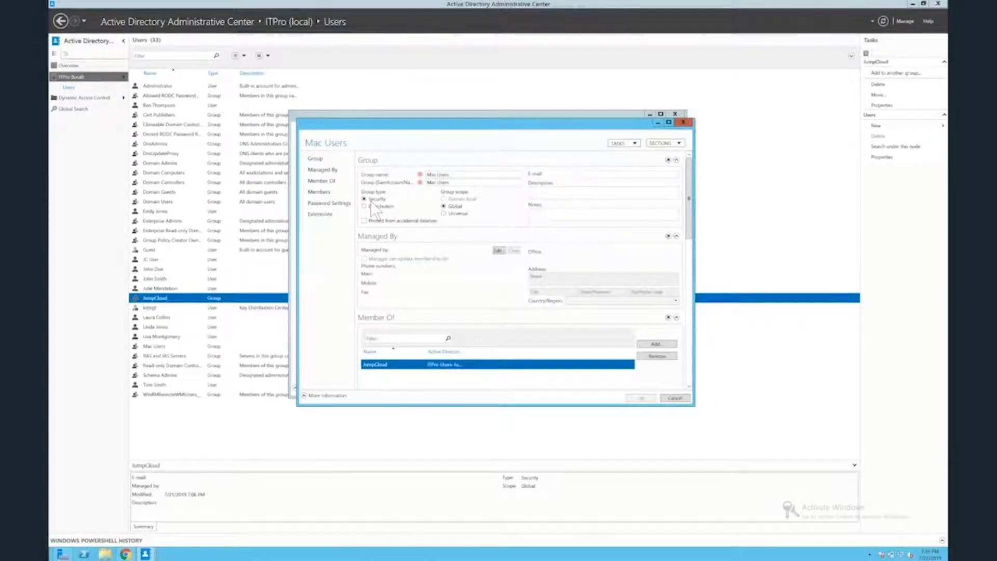
pyautogui.click(319, 191)
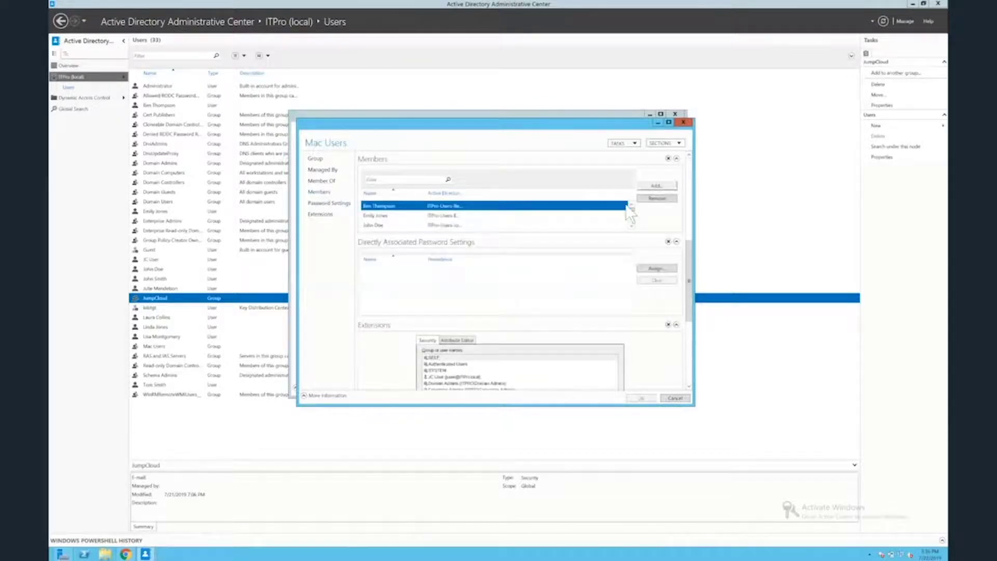
pyautogui.click(368, 226)
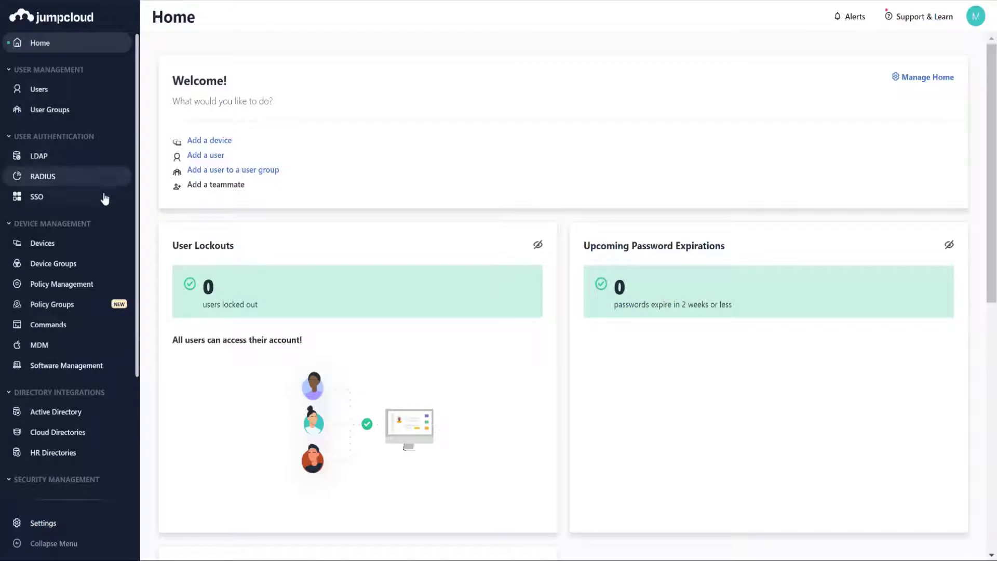
# Switch to the JumpCloud admin console and search the Mac Users user group's users for the new user's first name.
pyautogui.click(97, 265)
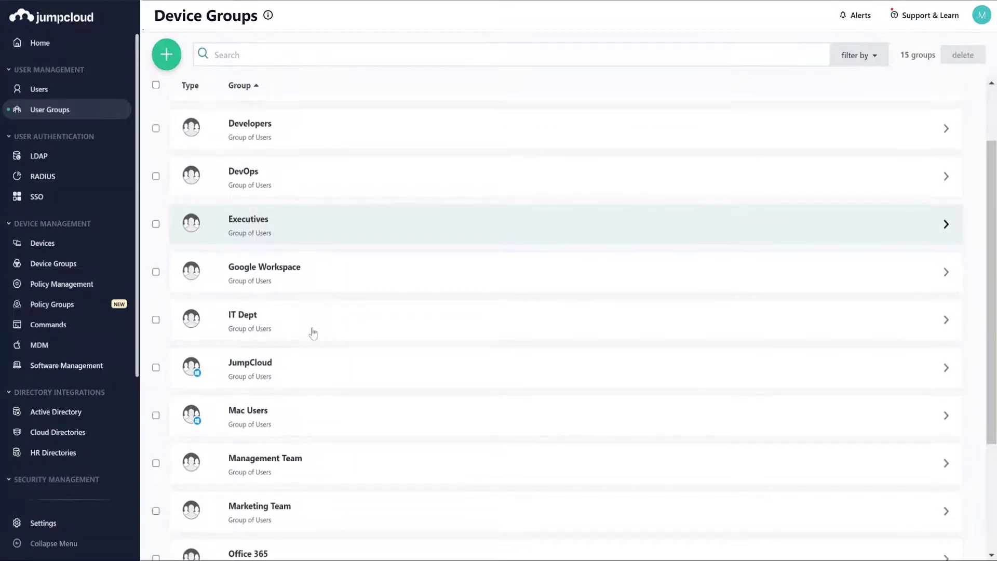
pyautogui.scroll(-2, 307, 343)
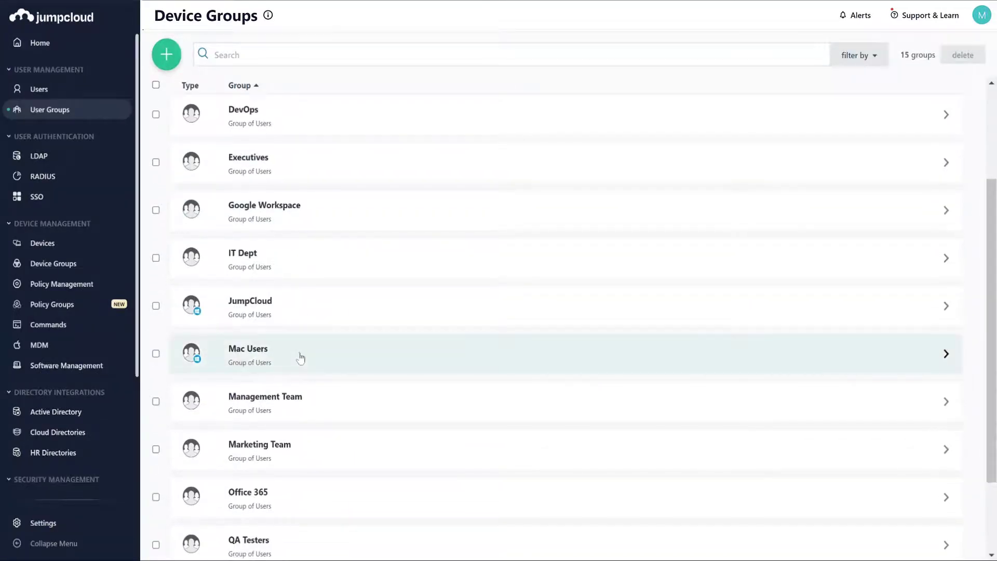
pyautogui.click(300, 357)
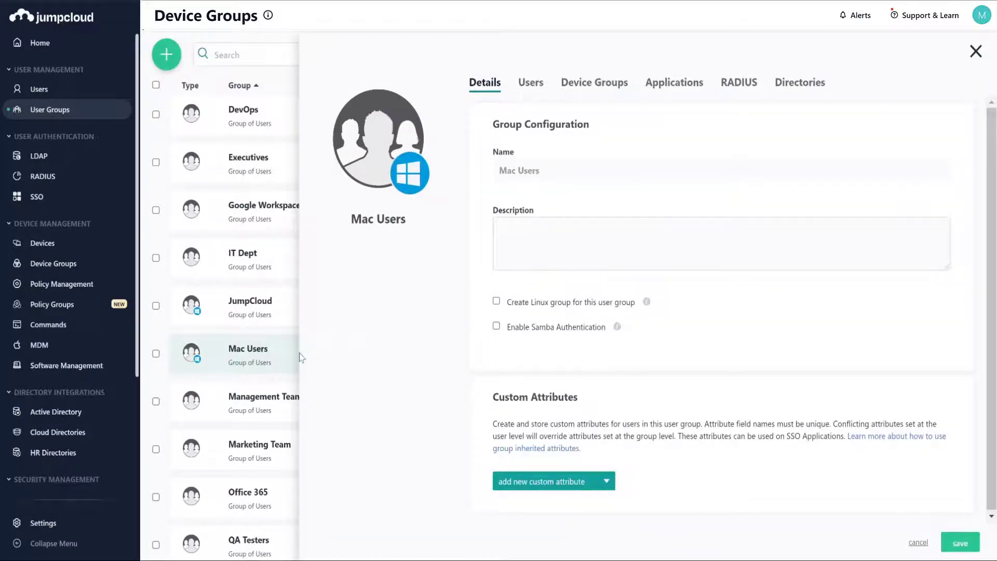
pyautogui.click(530, 83)
pyautogui.click(520, 194)
pyautogui.write('John')
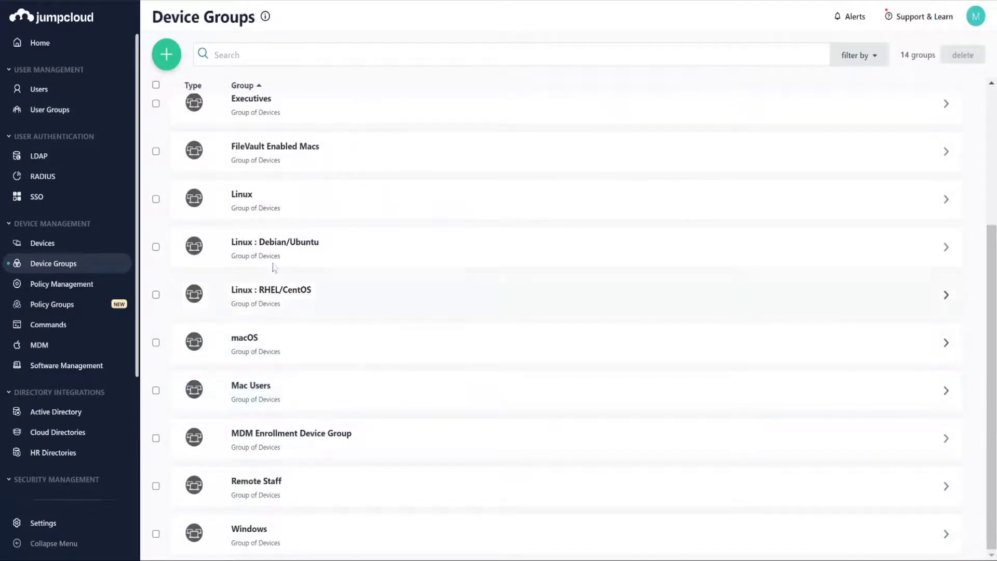
# Search the JumpCloud user list for the new user's first name and open that user's record.
pyautogui.click(84, 93)
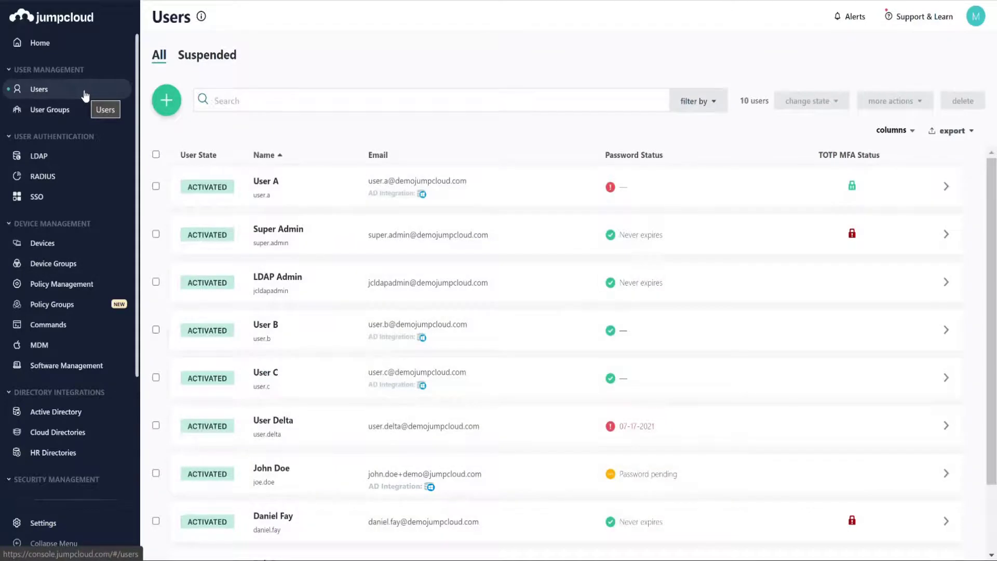
pyautogui.click(234, 101)
pyautogui.write('John')
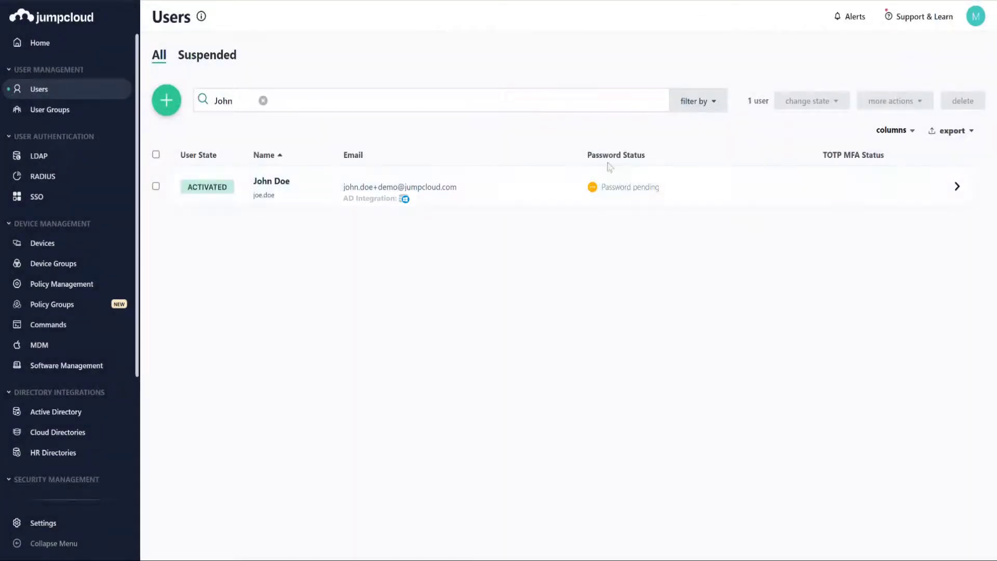
pyautogui.click(714, 104)
pyautogui.click(545, 192)
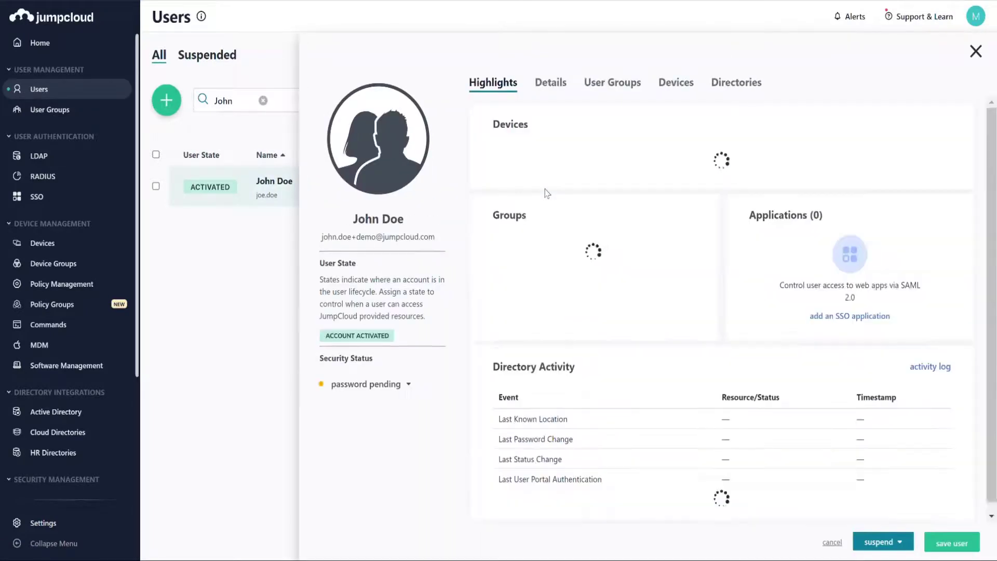
# Bind the user to the device Supers-Mac.local and save the user.
pyautogui.click(677, 85)
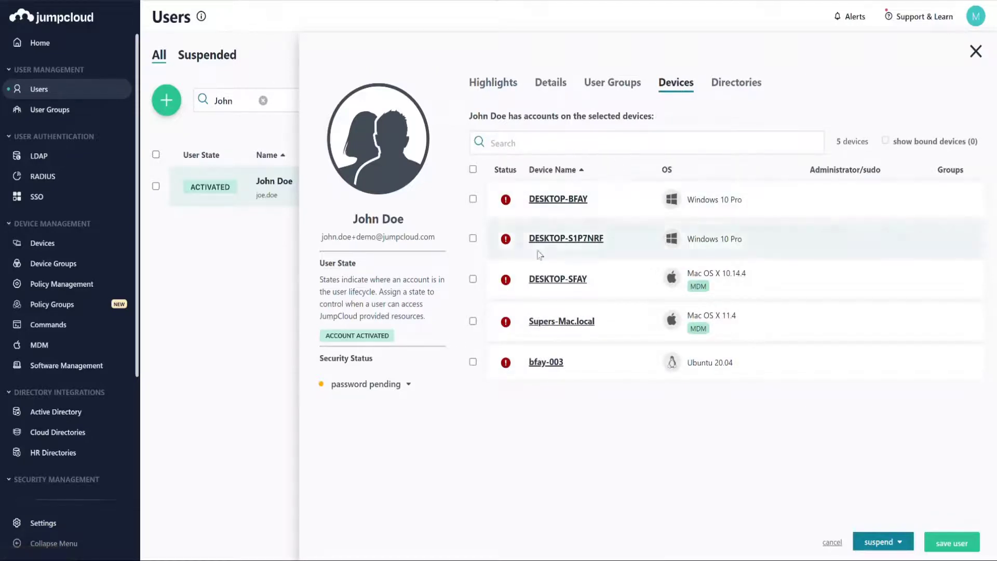
pyautogui.click(473, 321)
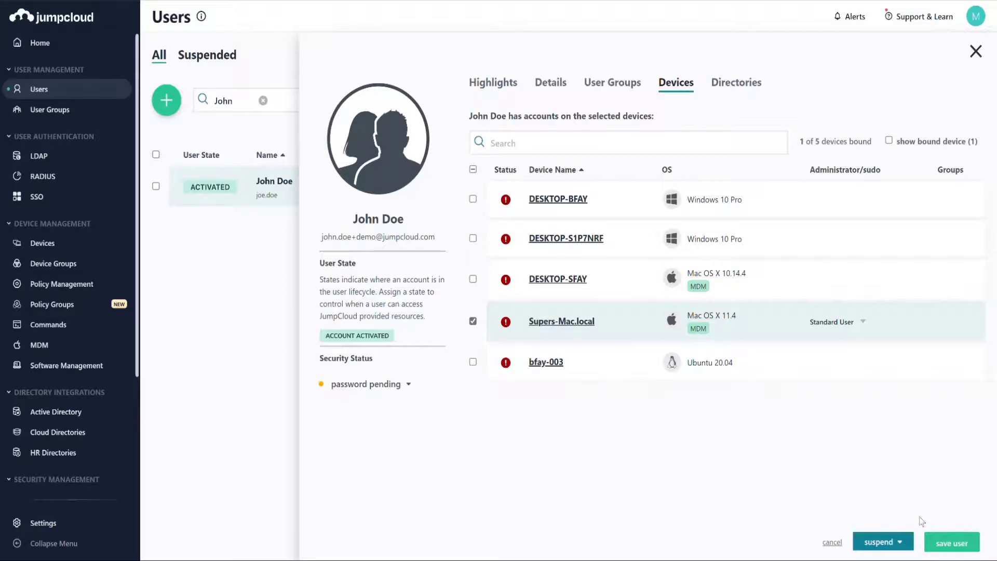
pyautogui.click(949, 544)
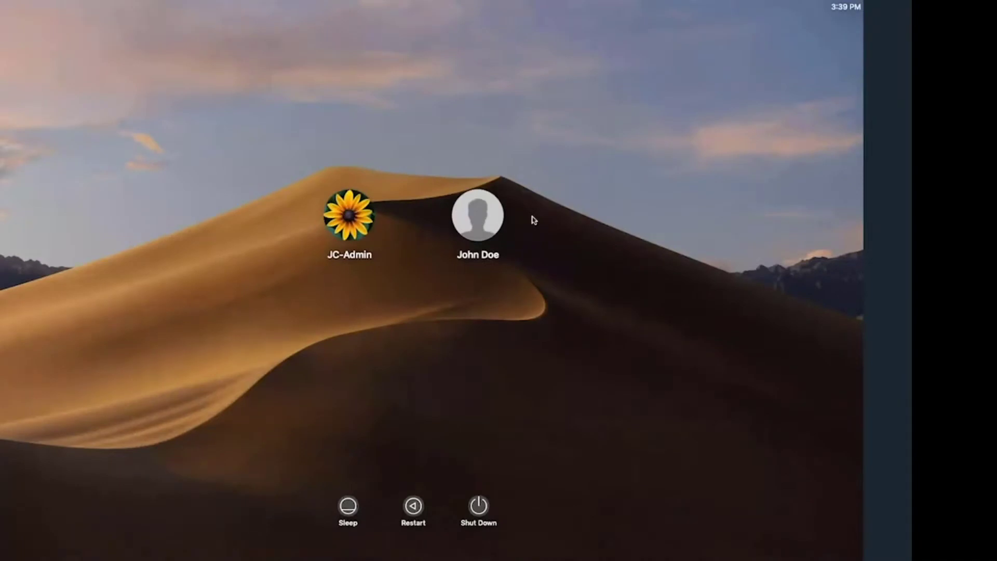
# Log in to the Mac as the new user with the account password.
pyautogui.click(497, 215)
pyautogui.write('•••••••••••')
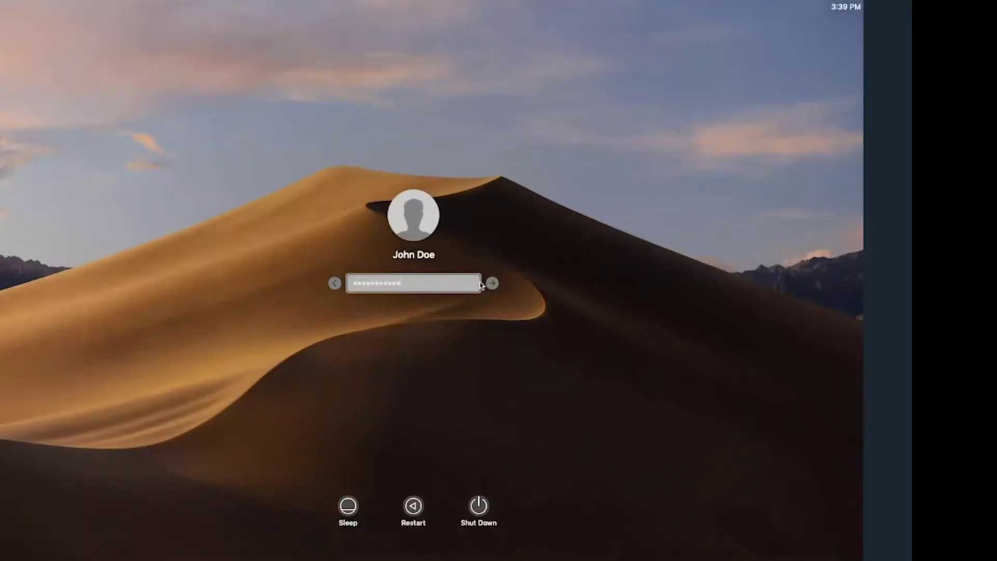
pyautogui.press('super+a')
pyautogui.press('Return')
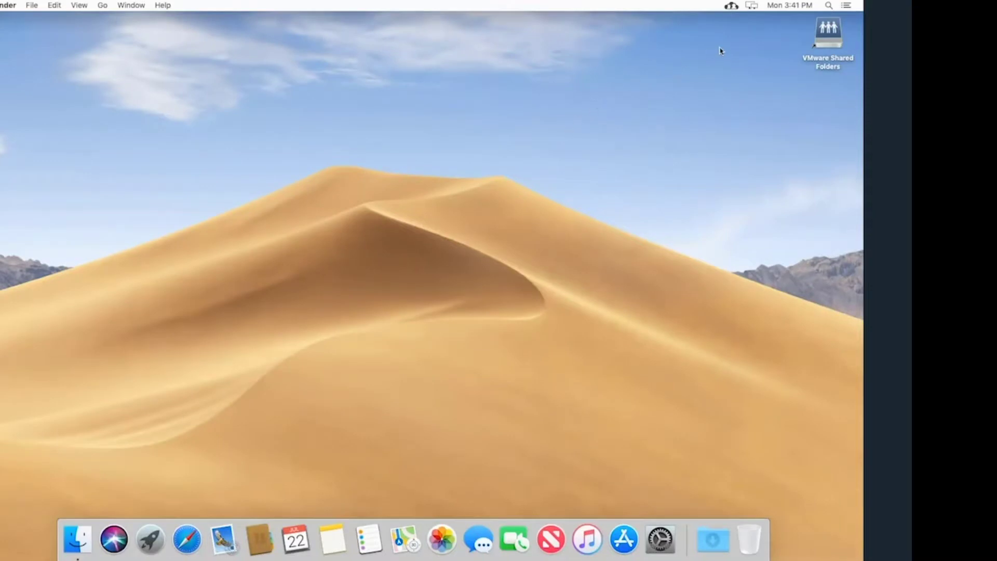
# Reset the user's password through the JumpCloud app on the Mac, entering the current password and confirming a new one.
pyautogui.click(731, 6)
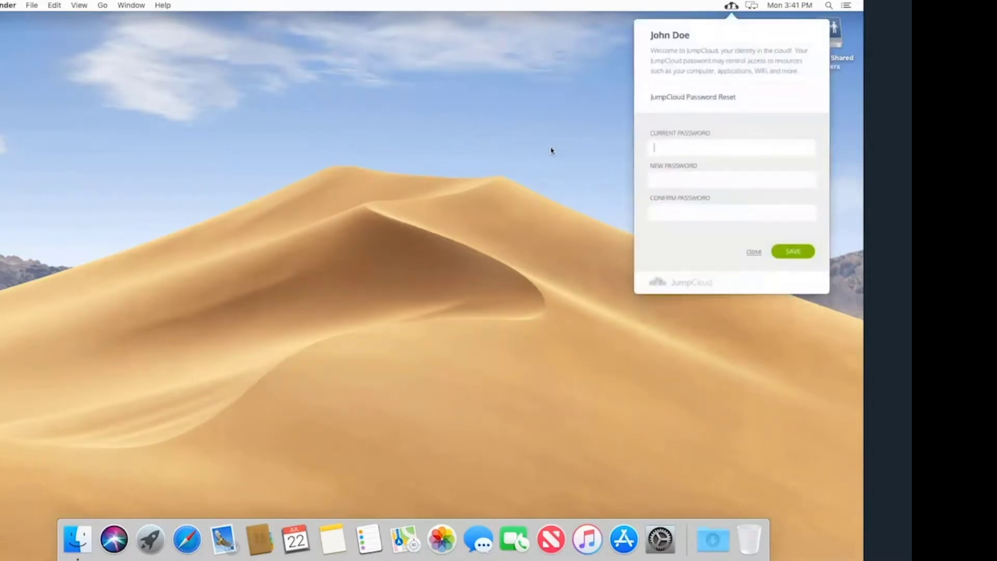
pyautogui.write('••••••••••••')
pyautogui.press('Tab')
pyautogui.write('••••••••••••••••••••')
pyautogui.click(793, 250)
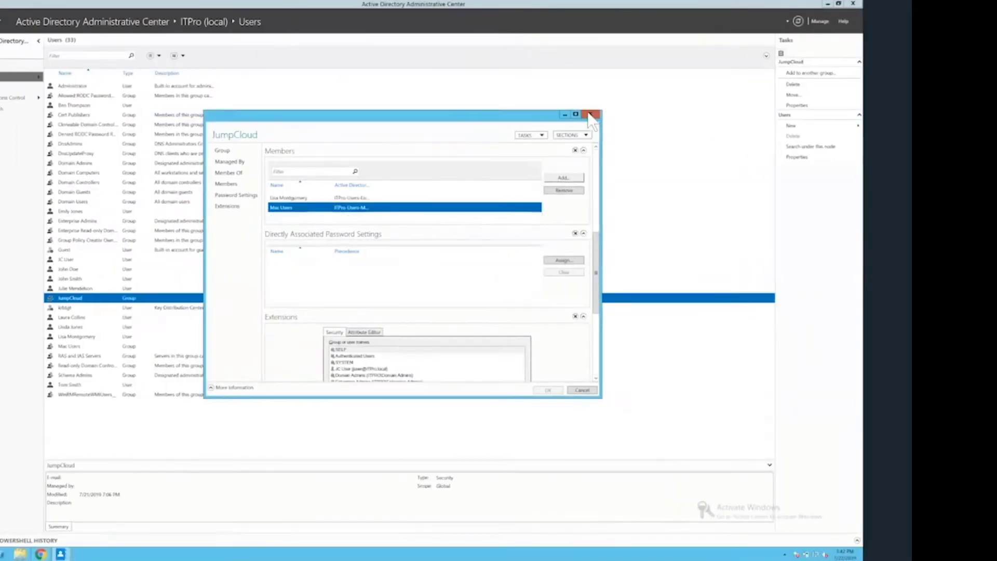
# Close the domain controller's JumpCloud group properties, switch to Chrome and examine the latest sync entries in the reloaded JumpCloud_AD_Integration.log.
pyautogui.click(590, 115)
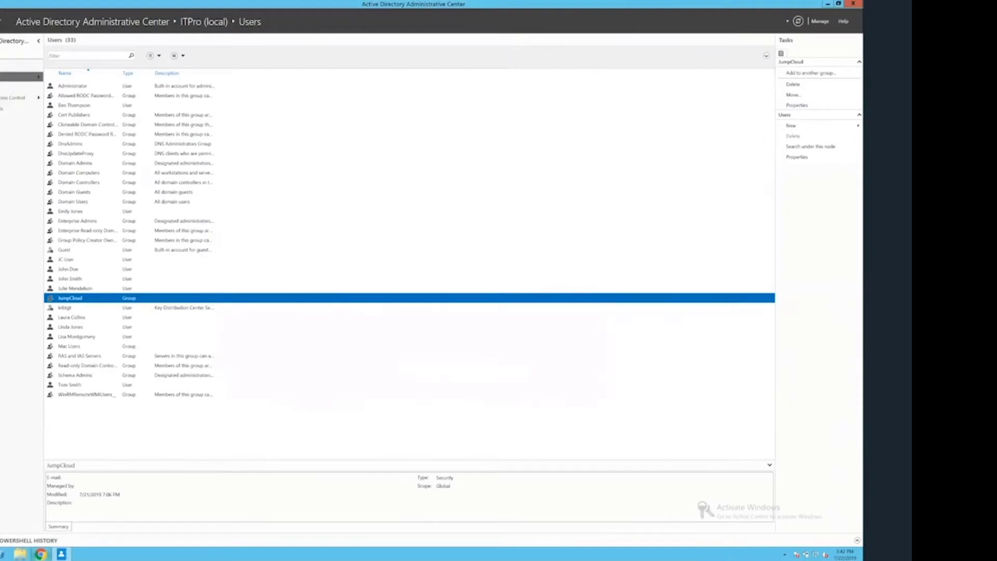
pyautogui.click(40, 554)
pyautogui.click(148, 62)
pyautogui.moveTo(636, 398); pyautogui.dragTo(635, 446)
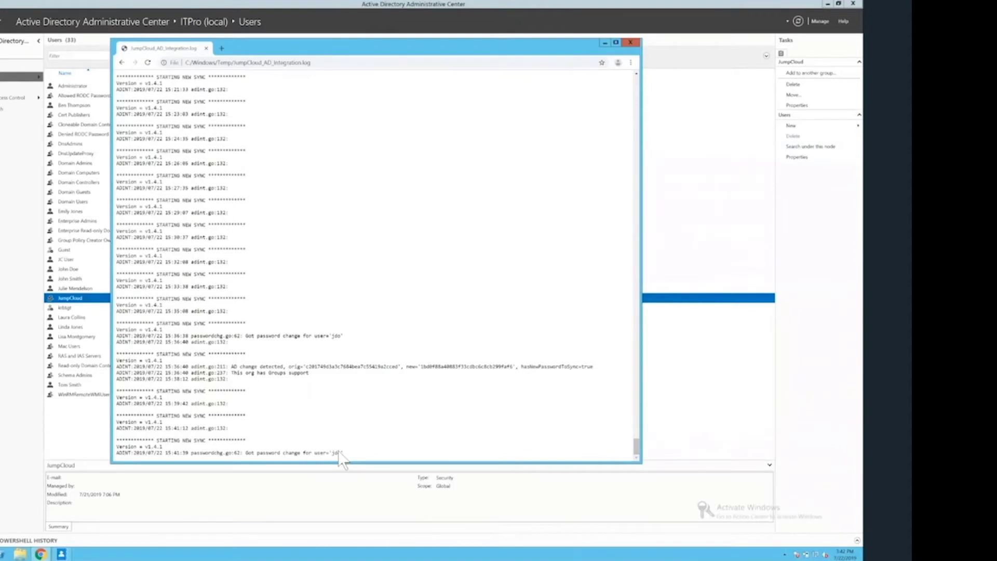
pyautogui.click(147, 62)
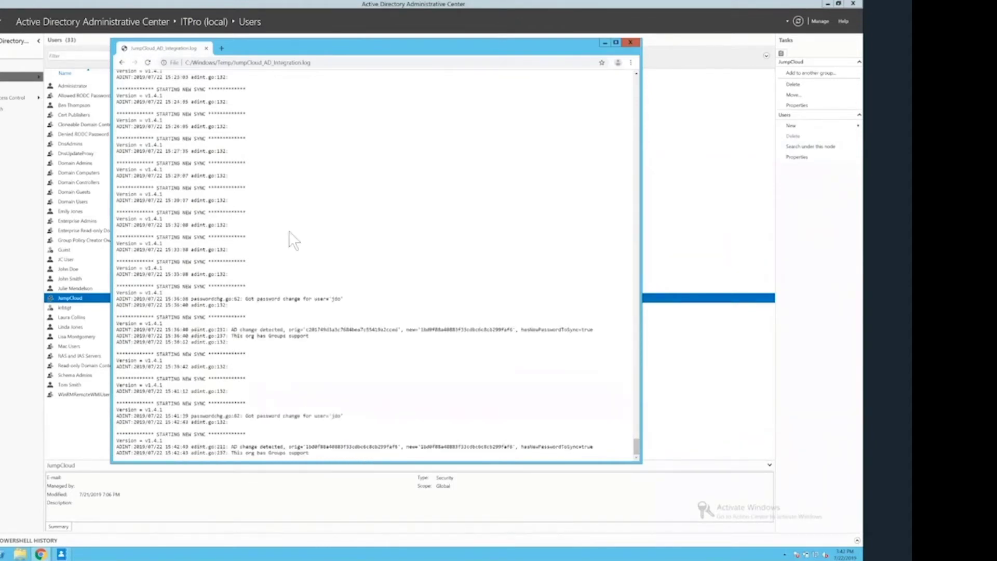